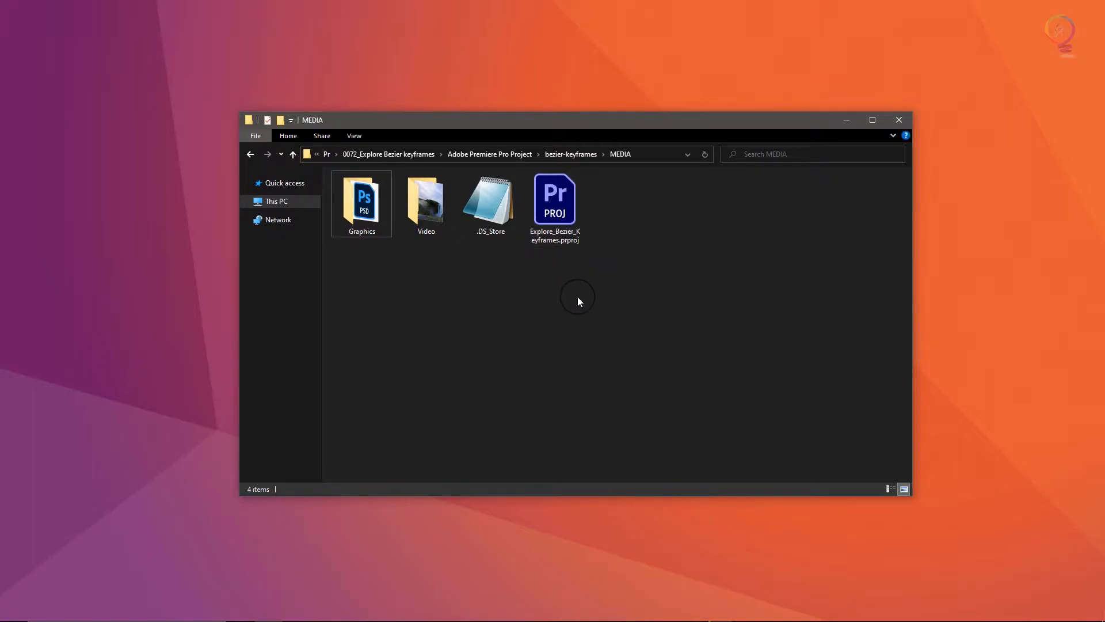
- Open the Explore_Bezier_Keyframes.prproj file in Premiere Pro
left_click(556, 201)
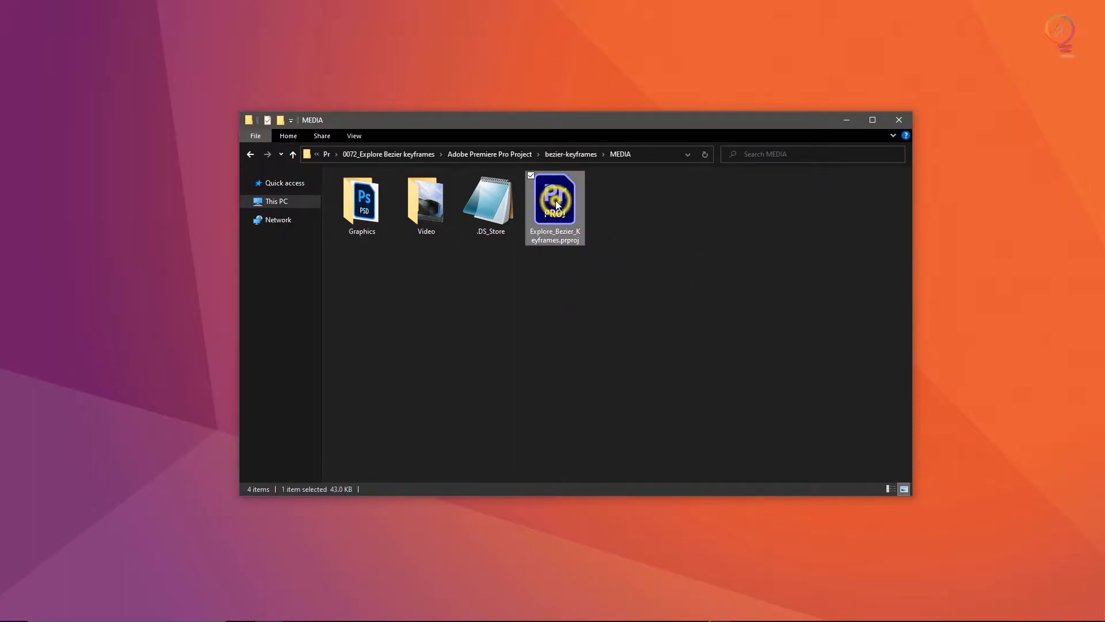
double_click(557, 203)
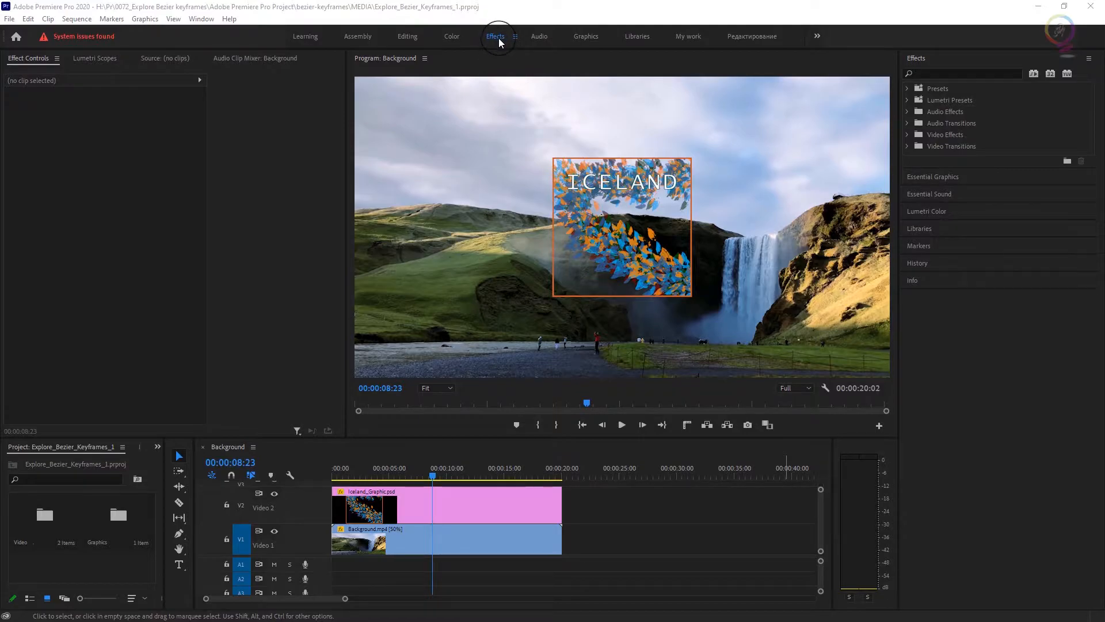
- Use Window > Workspaces > Reset to Saved Layout to restore the Effects workspace
left_click(196, 22)
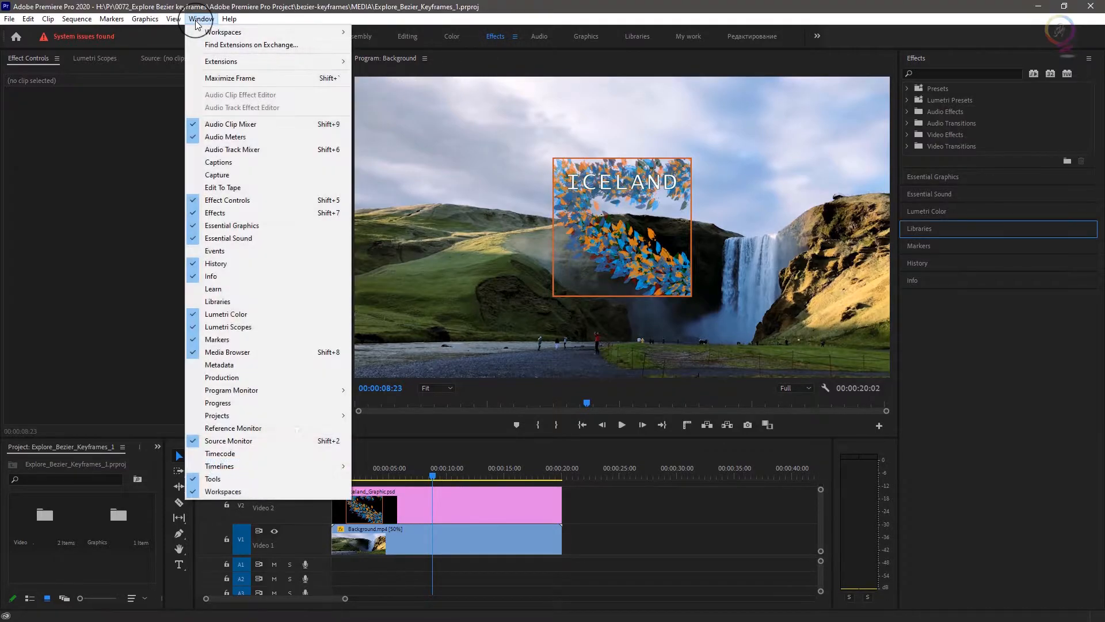
mouse_move(221, 32)
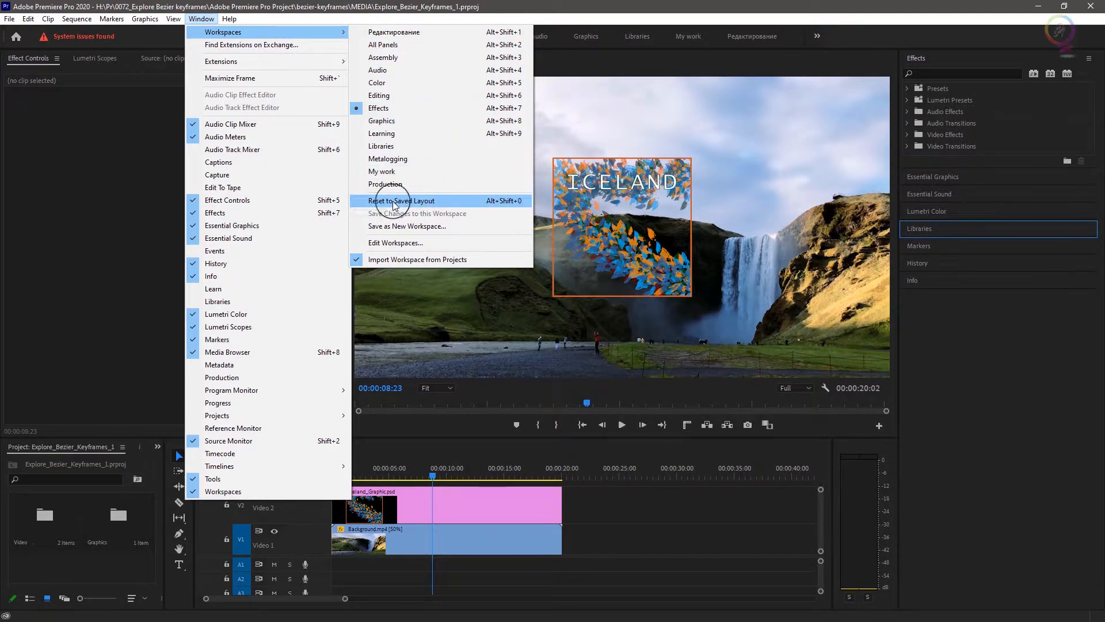
left_click(479, 202)
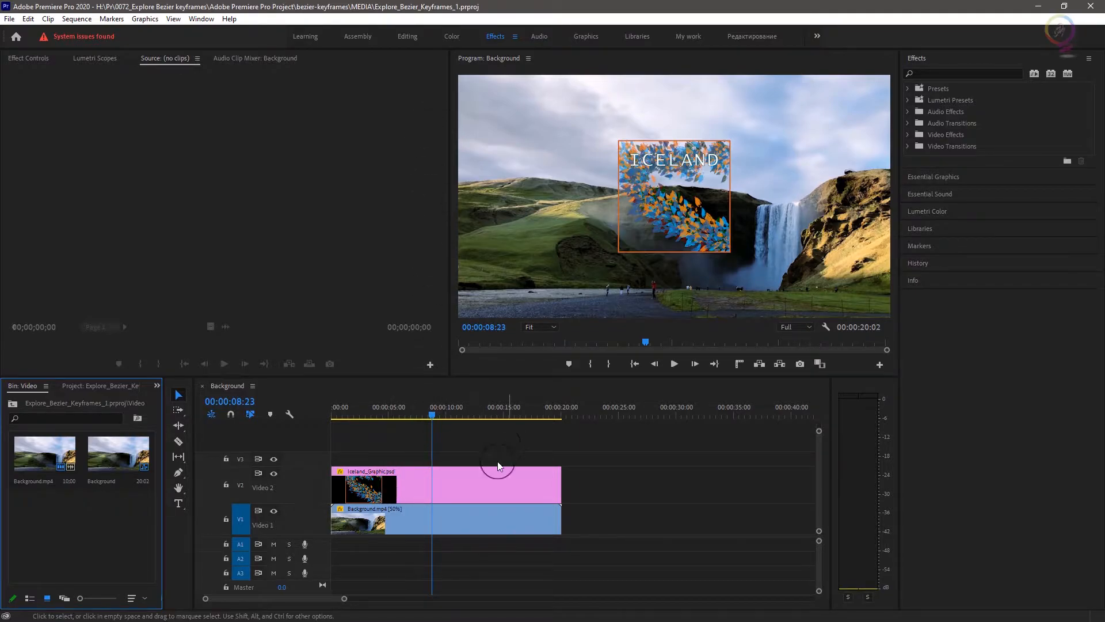
- Scrub and play the sequence to 00:00:10:00, then show Iceland_Graphic.psd in Effect Controls
left_click(429, 413)
left_click_drag(430, 413, 464, 437)
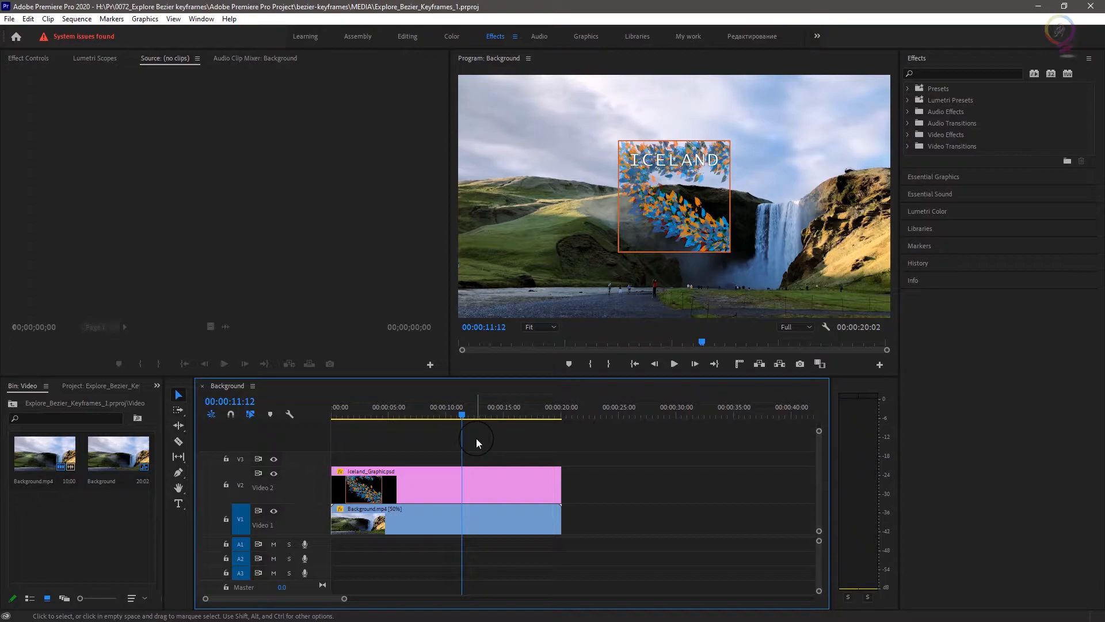
left_click(381, 415)
left_click(362, 415)
left_click(675, 365)
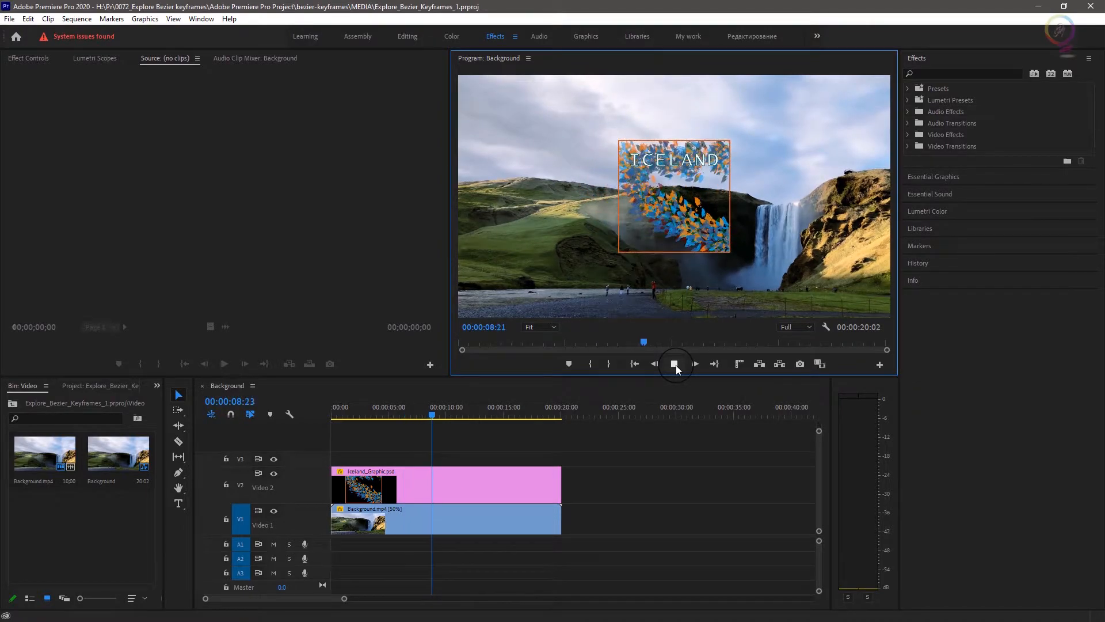
left_click(675, 364)
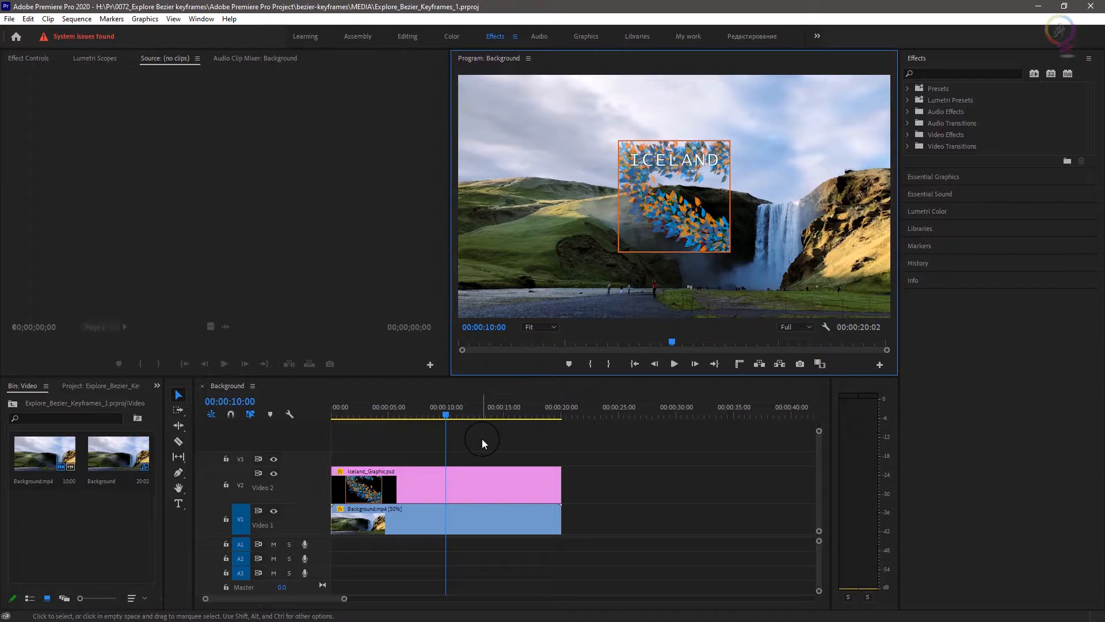
left_click(482, 488)
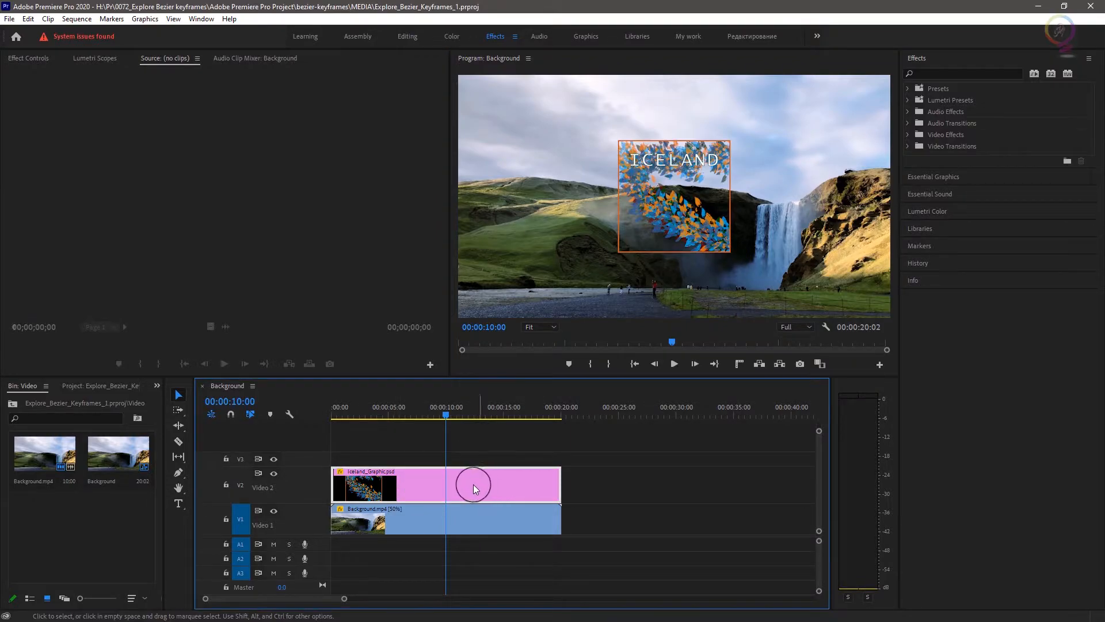
left_click(23, 57)
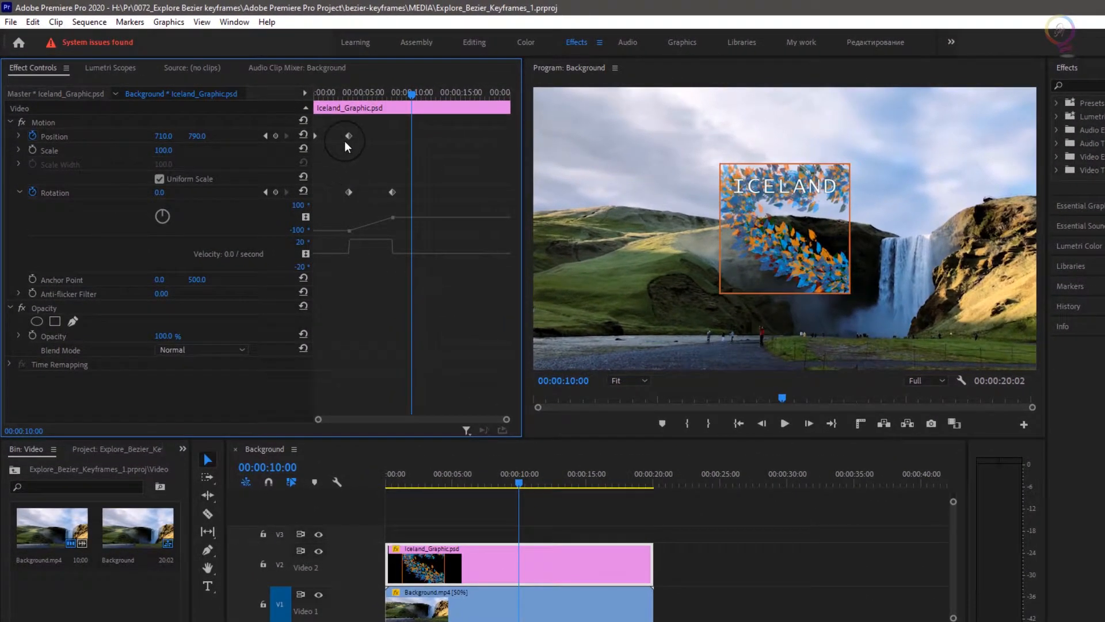
- Step through the Position and Rotation keyframes, then scrub back to see mid-rotation
left_click(267, 136)
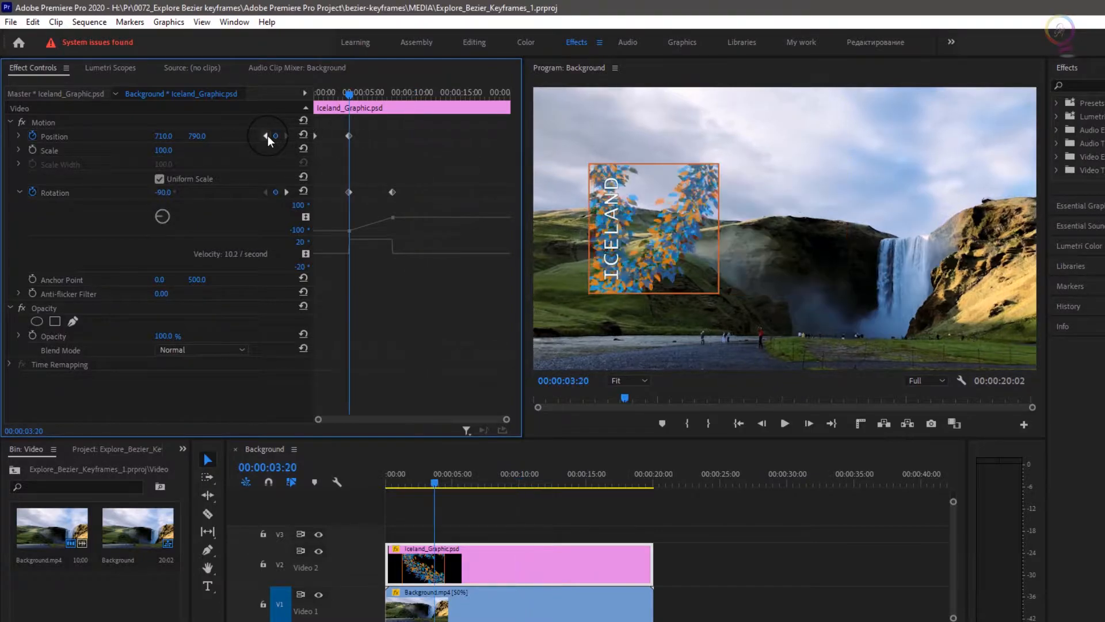
left_click(267, 136)
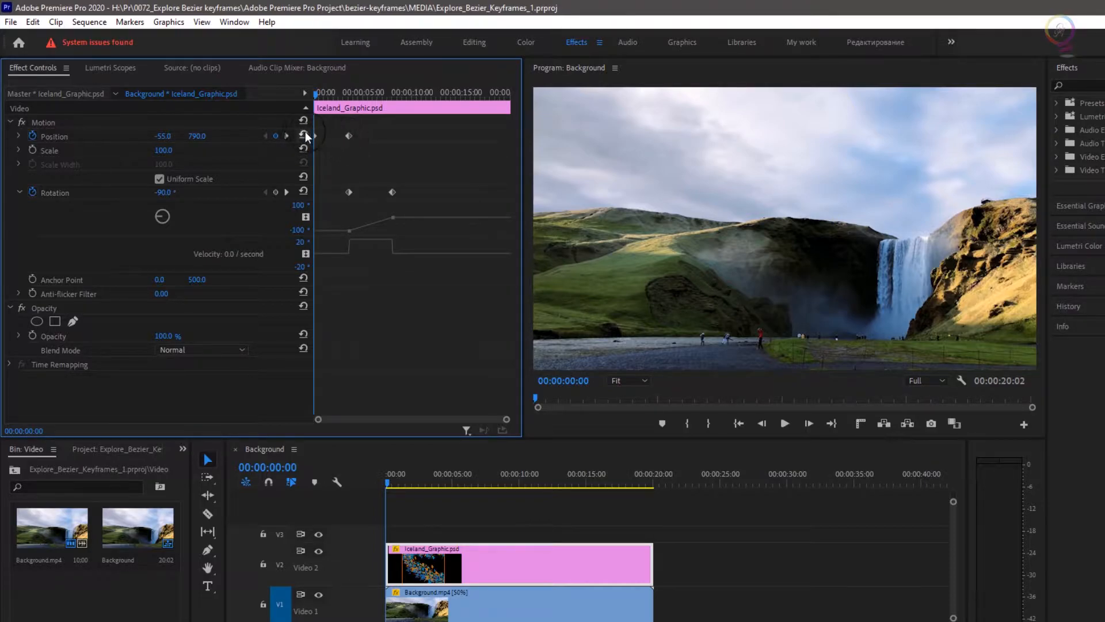
left_click(287, 136)
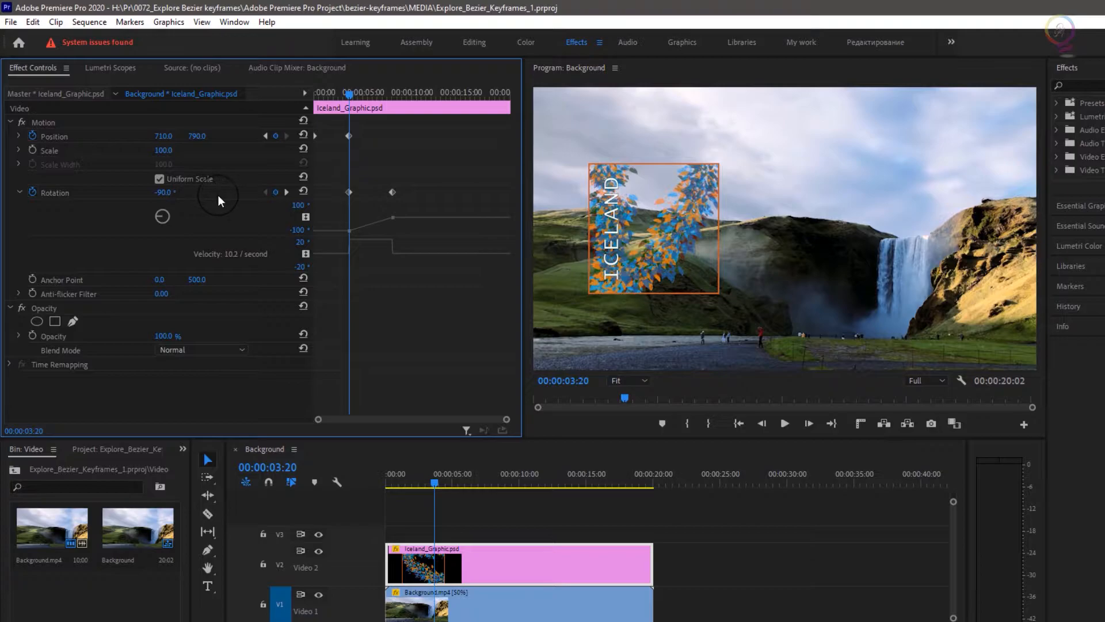
left_click(286, 193)
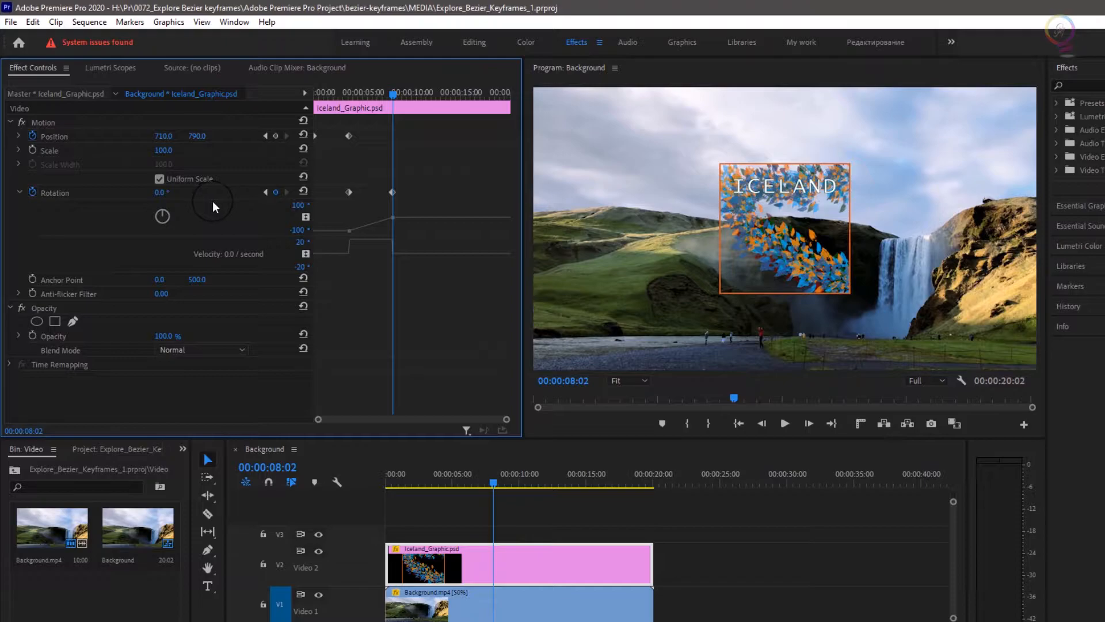
mouse_move(393, 99)
left_mouse_down()
mouse_move(362, 98)
mouse_move(376, 109)
left_mouse_up()
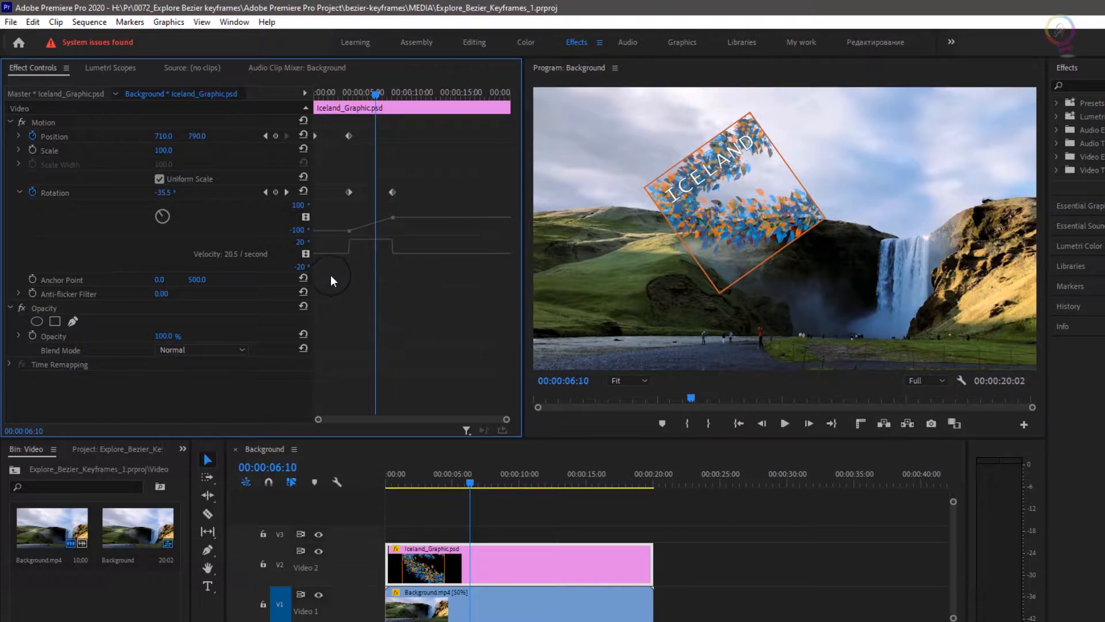
- Drag the Rotation value and velocity graph edges downward to enlarge them
left_click_drag(323, 270, 324, 329)
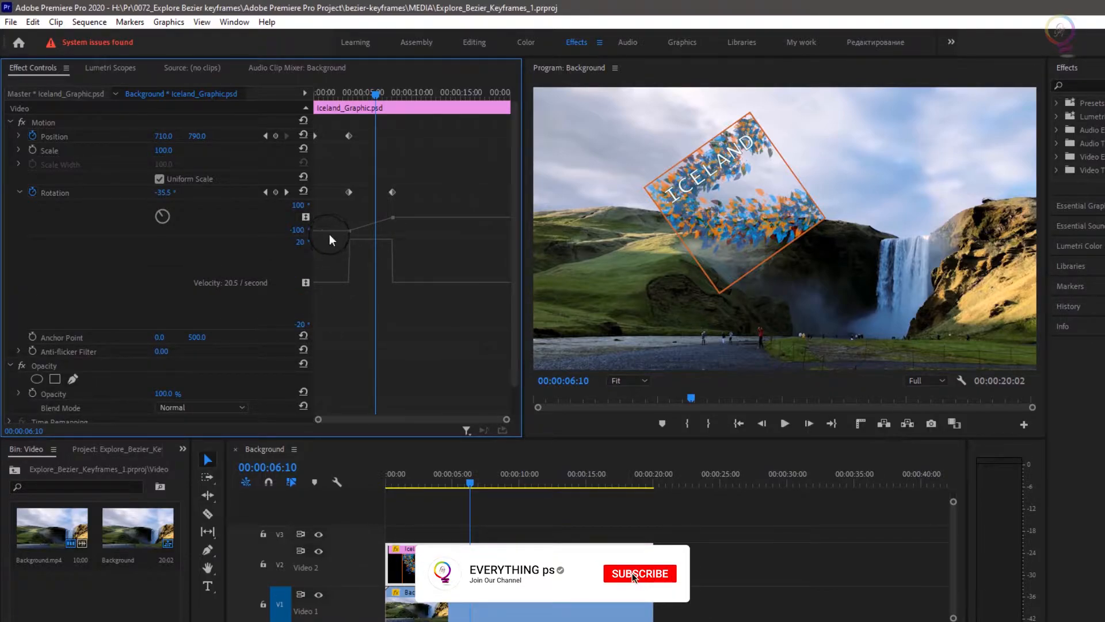
left_click_drag(331, 236, 361, 277)
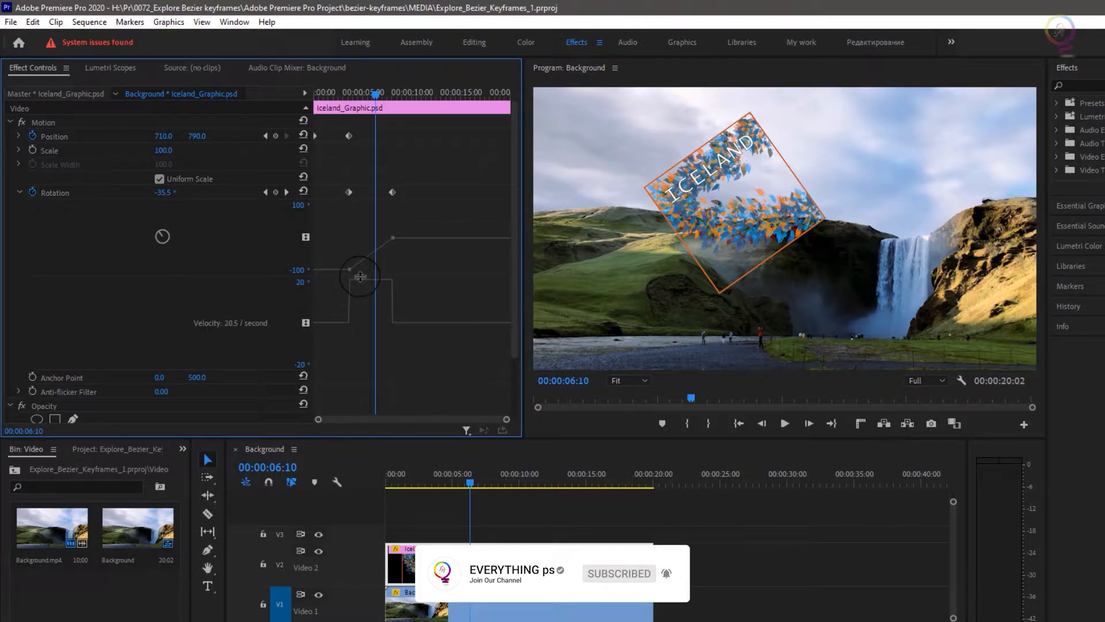
- Set the later Rotation keyframe to Bezier interpolation and zoom into the graph
right_click(393, 192)
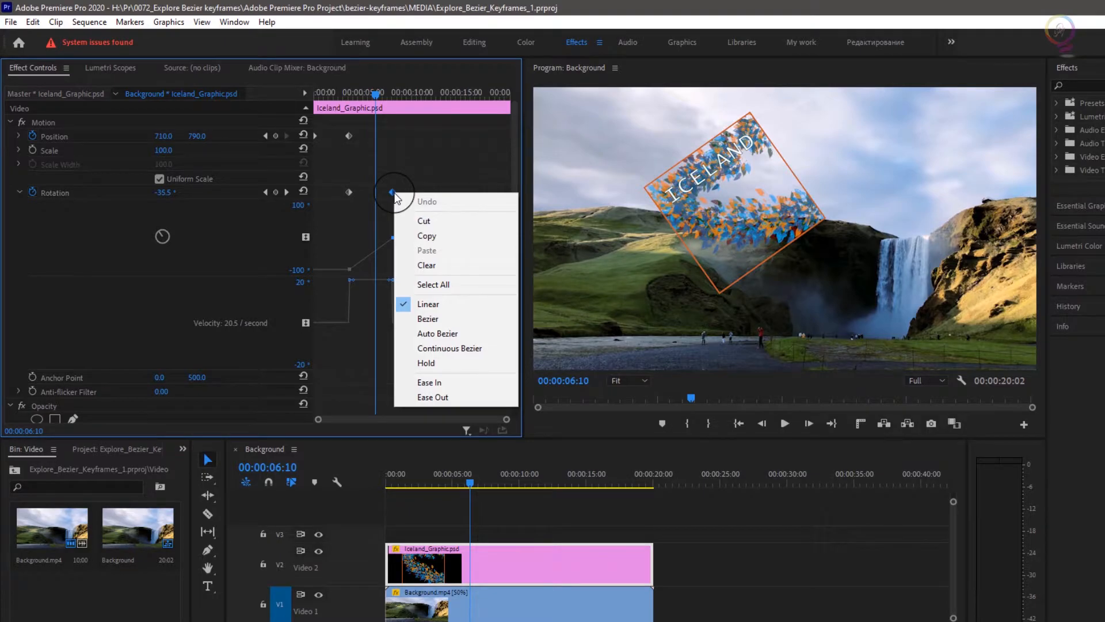
left_click(466, 324)
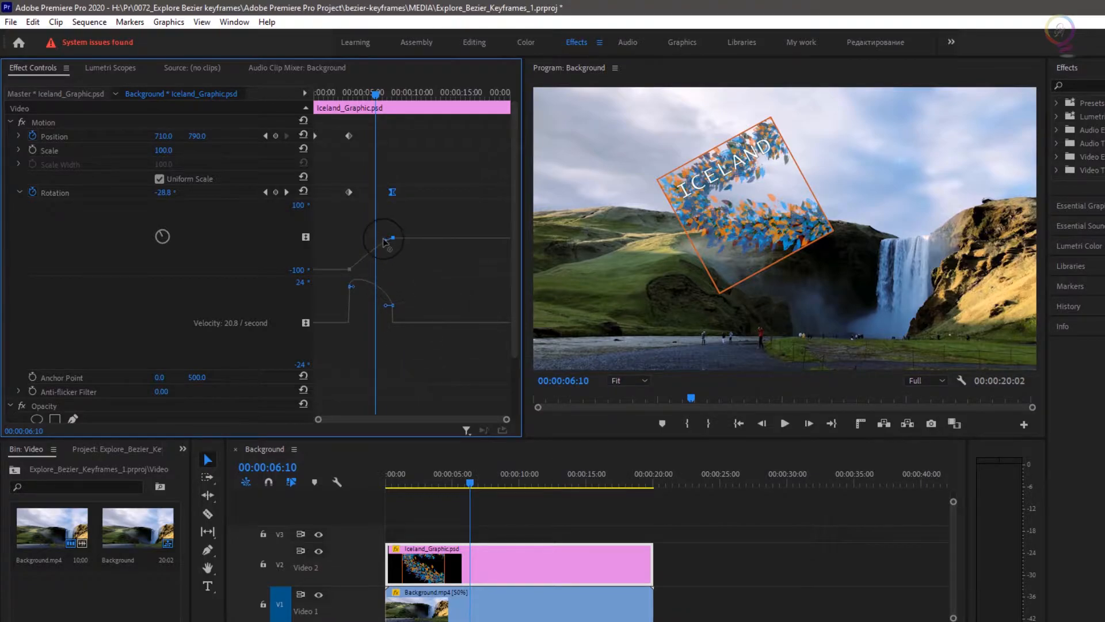
left_click_drag(505, 421, 478, 411)
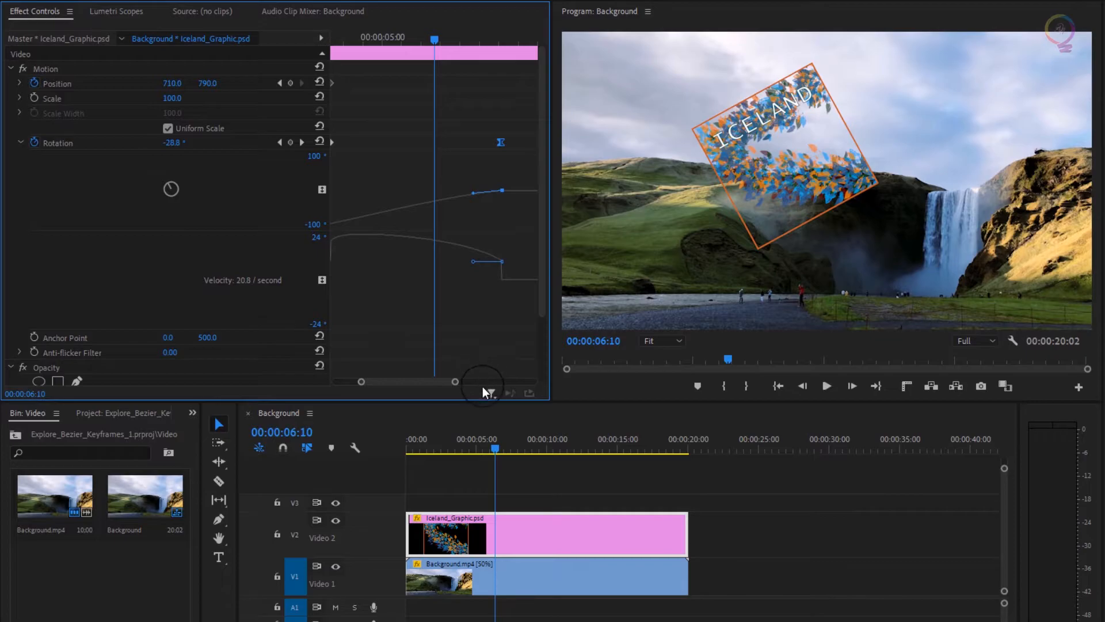
- Widen the graph area and drag the Bezier handle up, reaching 6.1° at 00:00:06:05
mouse_move(496, 451)
left_mouse_down()
mouse_move(449, 452)
mouse_move(576, 465)
mouse_move(494, 460)
left_mouse_up()
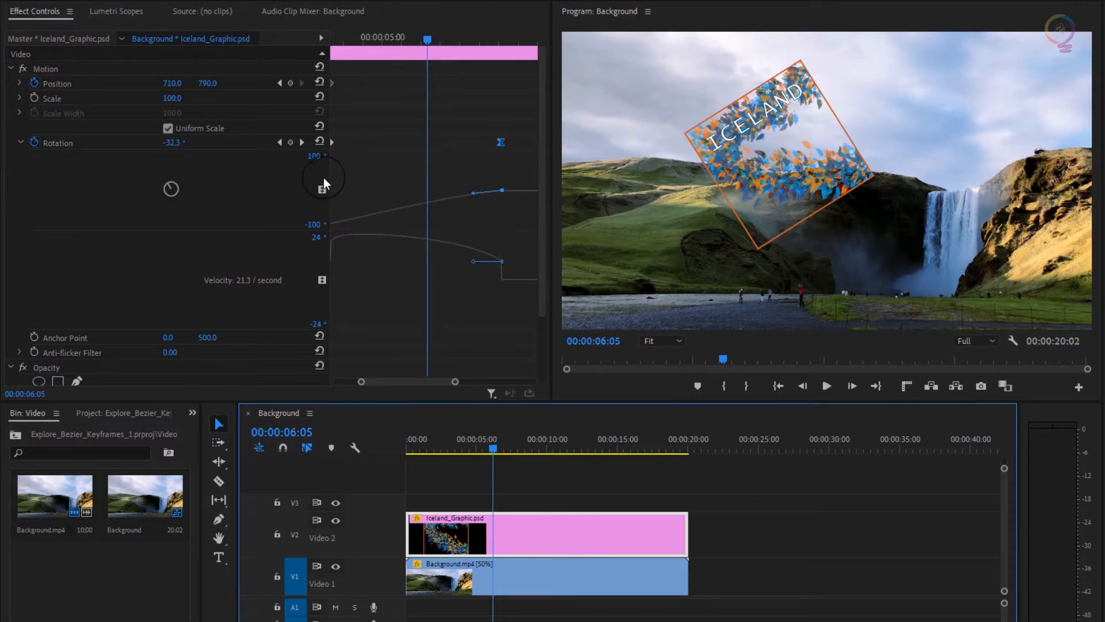
left_click(442, 385)
left_click_drag(442, 385, 436, 386)
left_click_drag(329, 172, 221, 170)
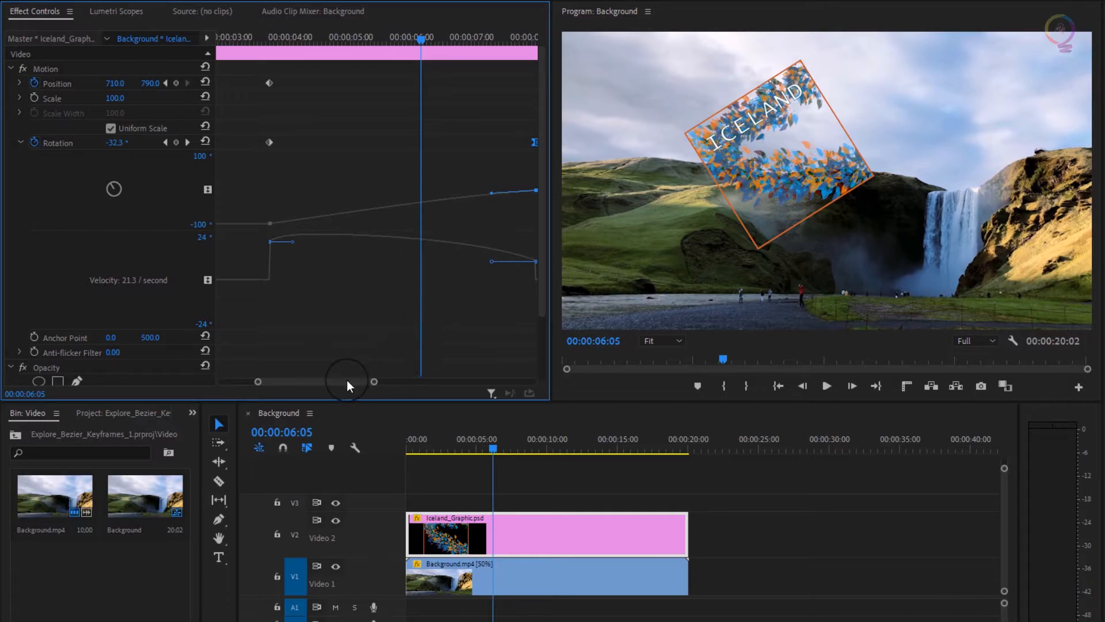
left_click_drag(347, 380, 354, 380)
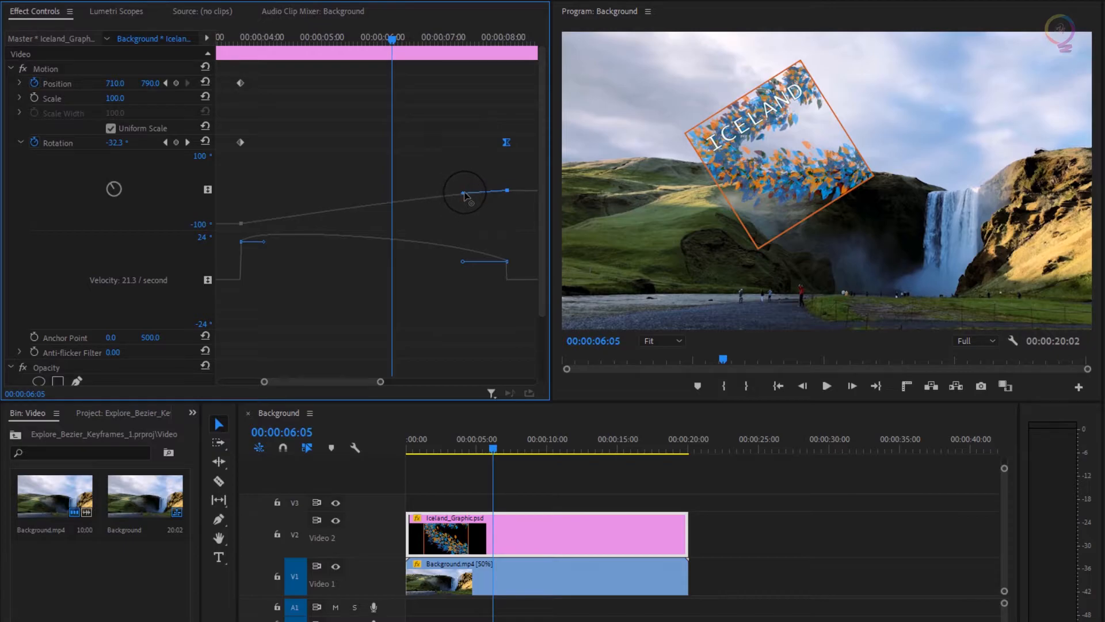
left_click_drag(464, 195, 501, 170)
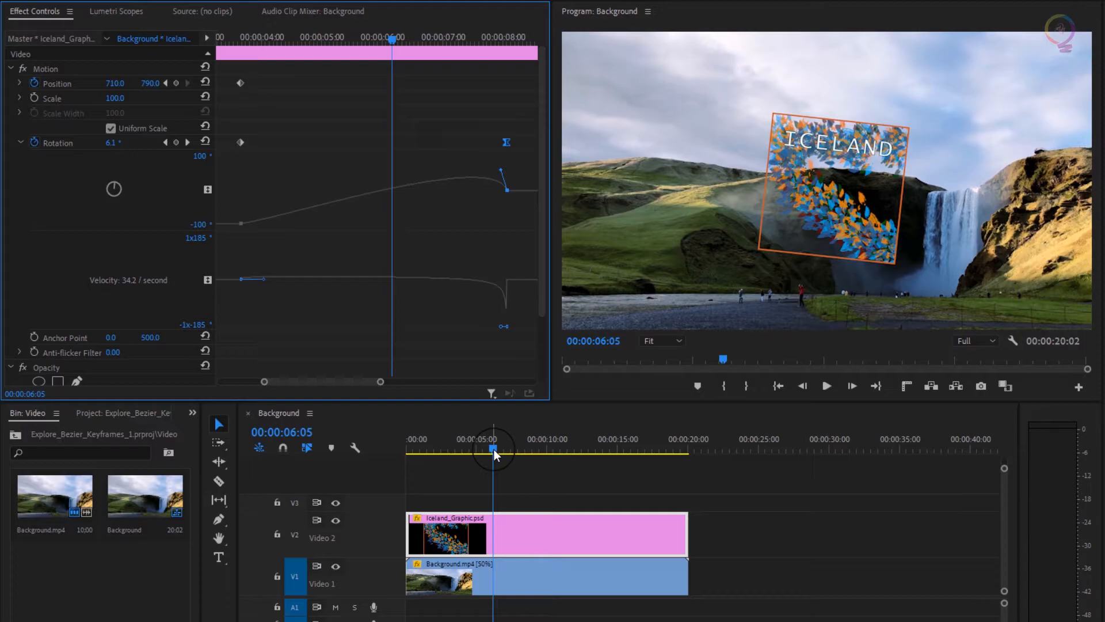
left_click_drag(494, 449, 442, 448)
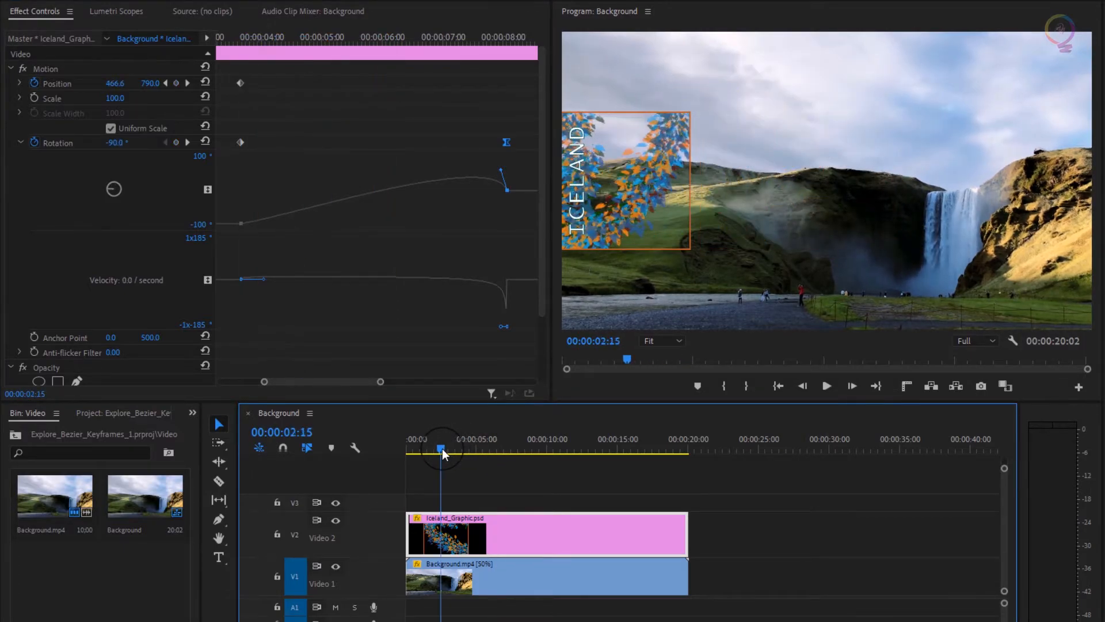
key("space")
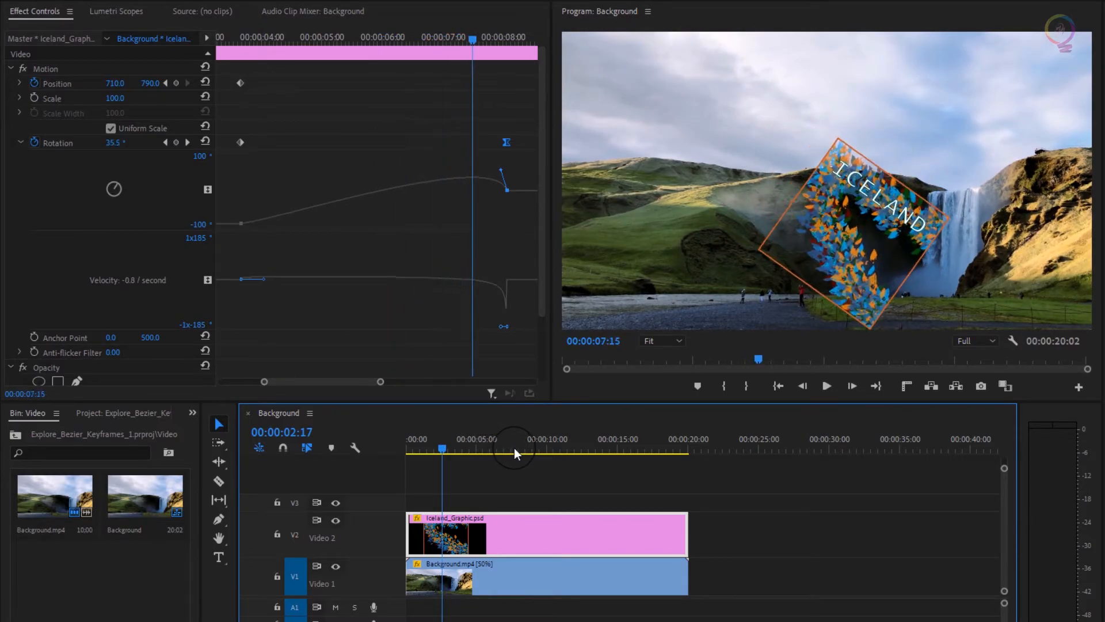
left_click_drag(517, 448, 513, 447)
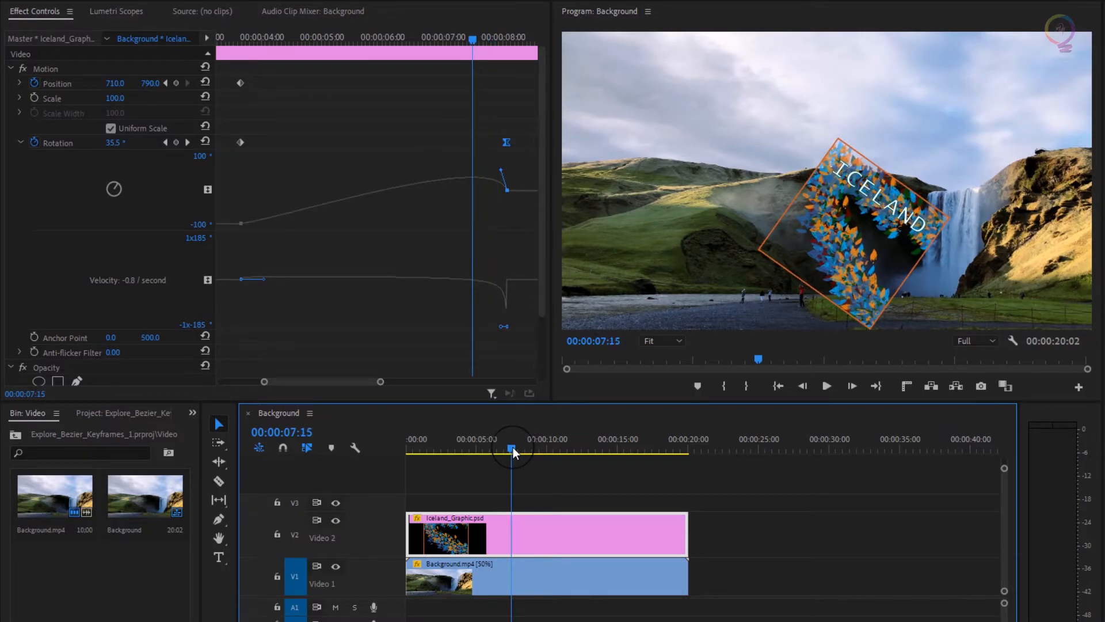
left_click_drag(513, 447, 510, 449)
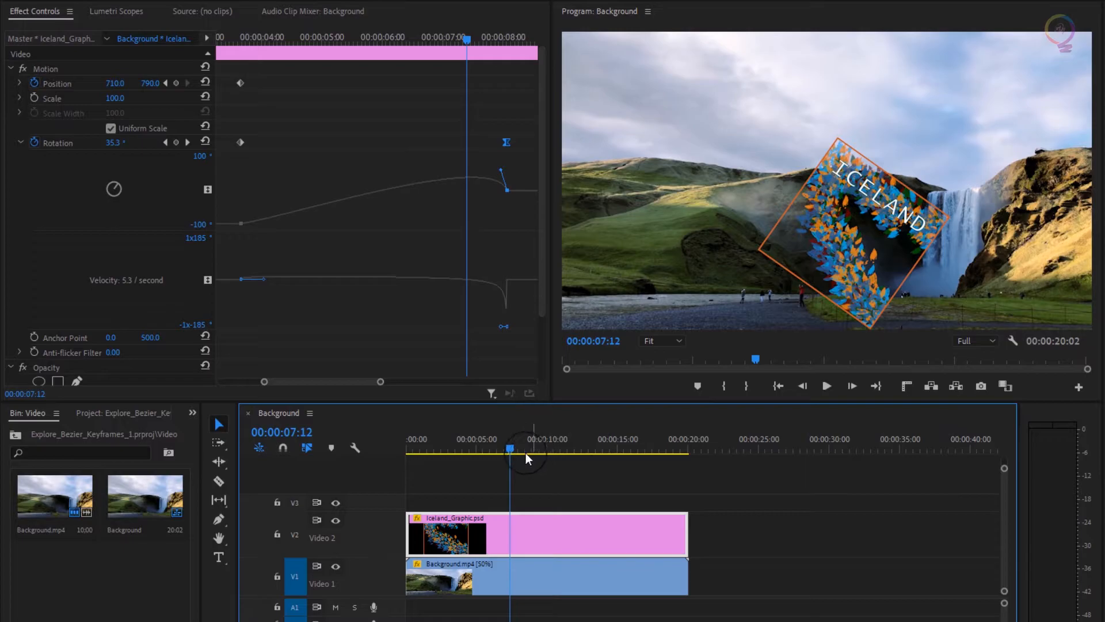
left_click_drag(427, 442, 419, 447)
left_click(827, 386)
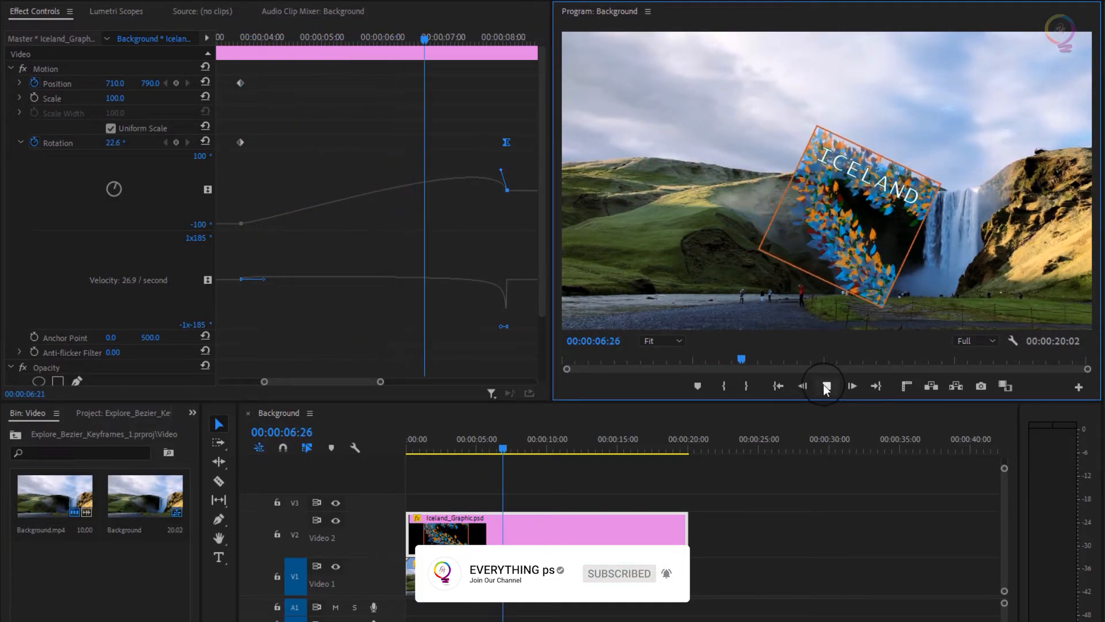
left_click(826, 385)
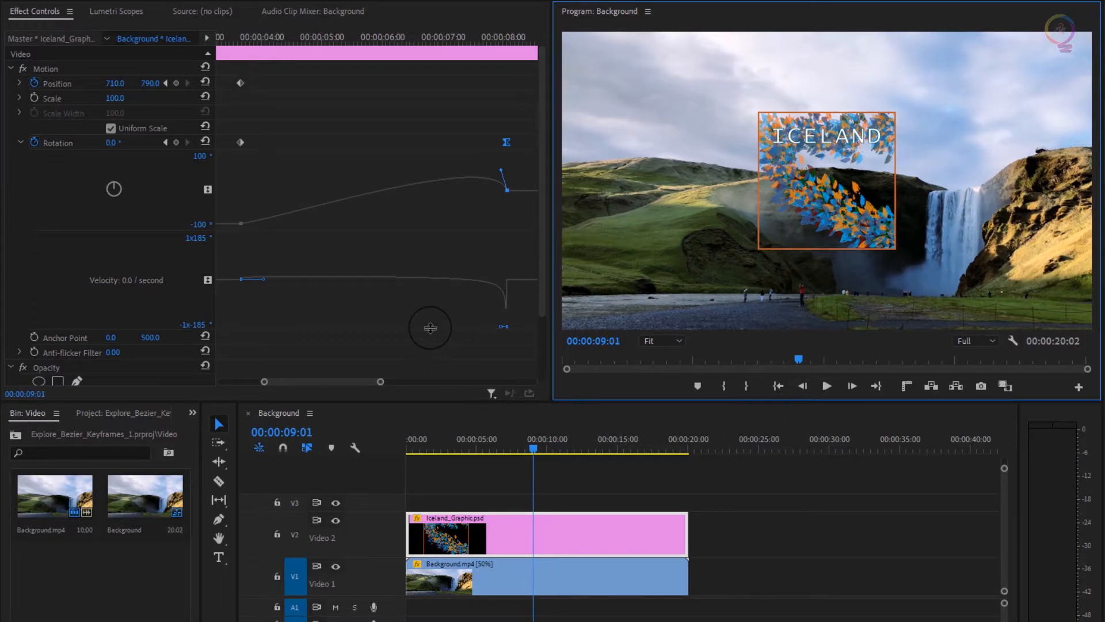
- Drag the last Rotation keyframe's Bezier handle down-left, then replay from near the start
left_click_drag(500, 171, 495, 211)
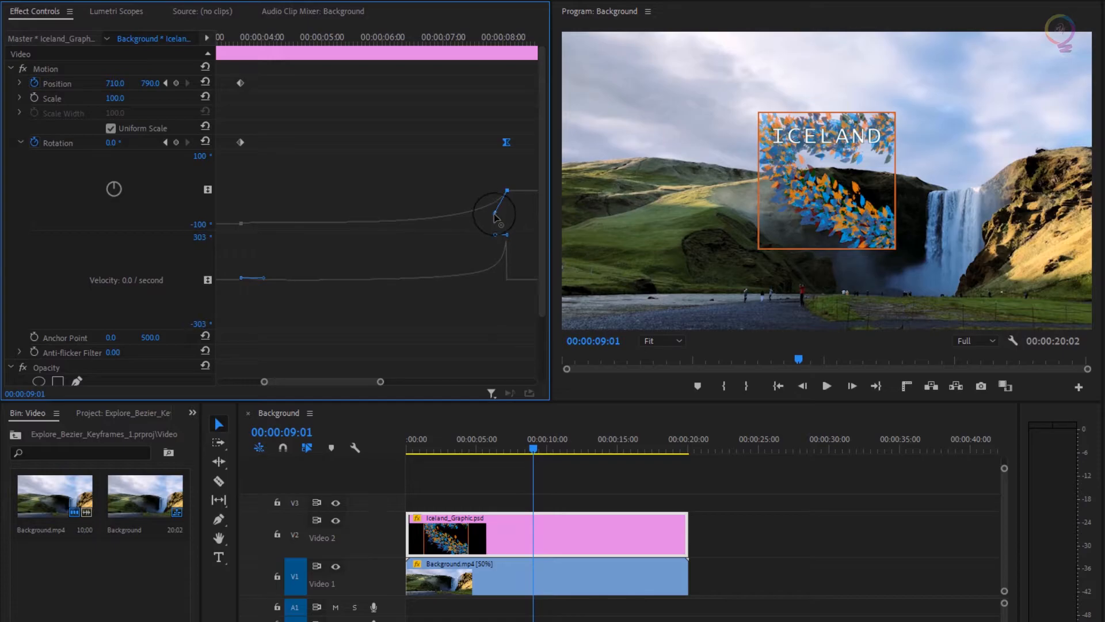
left_click(433, 441)
left_click(823, 386)
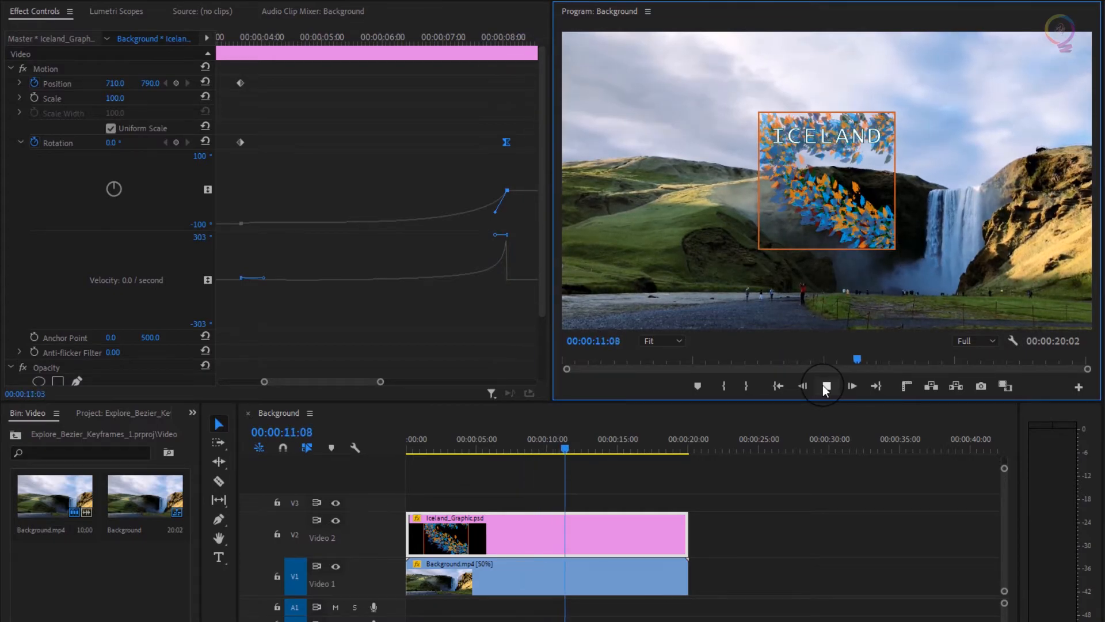
left_click(823, 385)
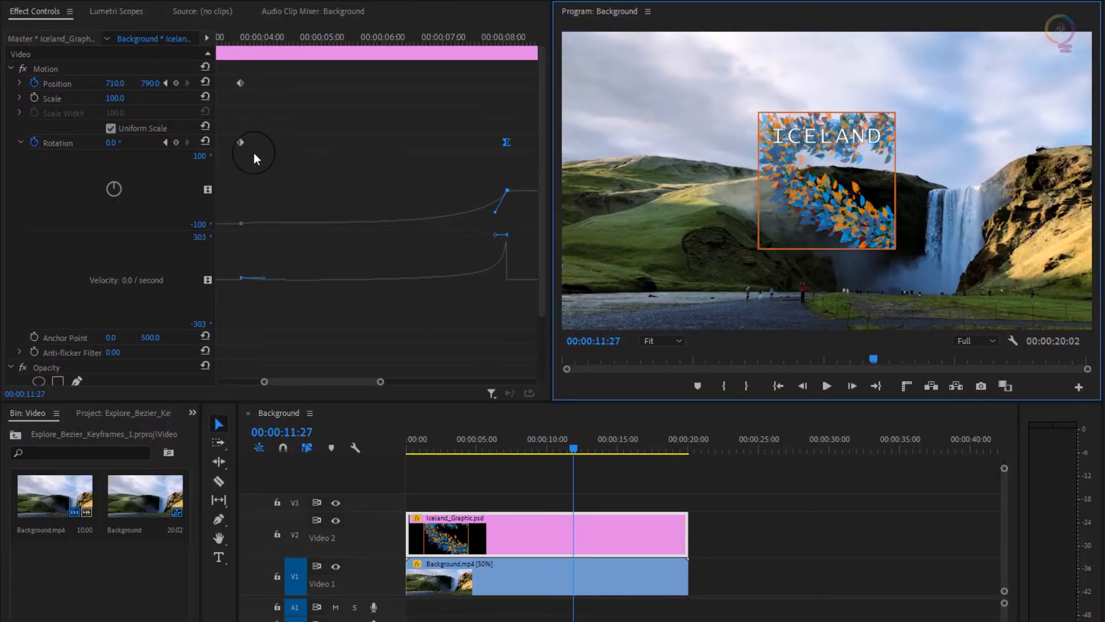
- Change the first Rotation keyframe's interpolation from Linear to a Bezier option
right_click(240, 142)
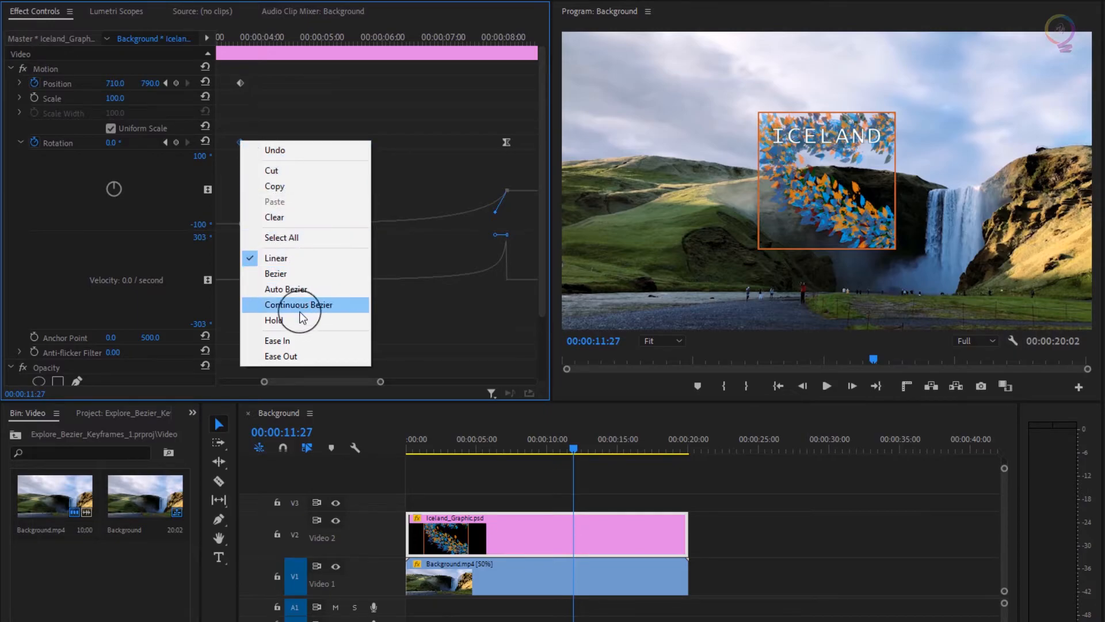
left_click(340, 357)
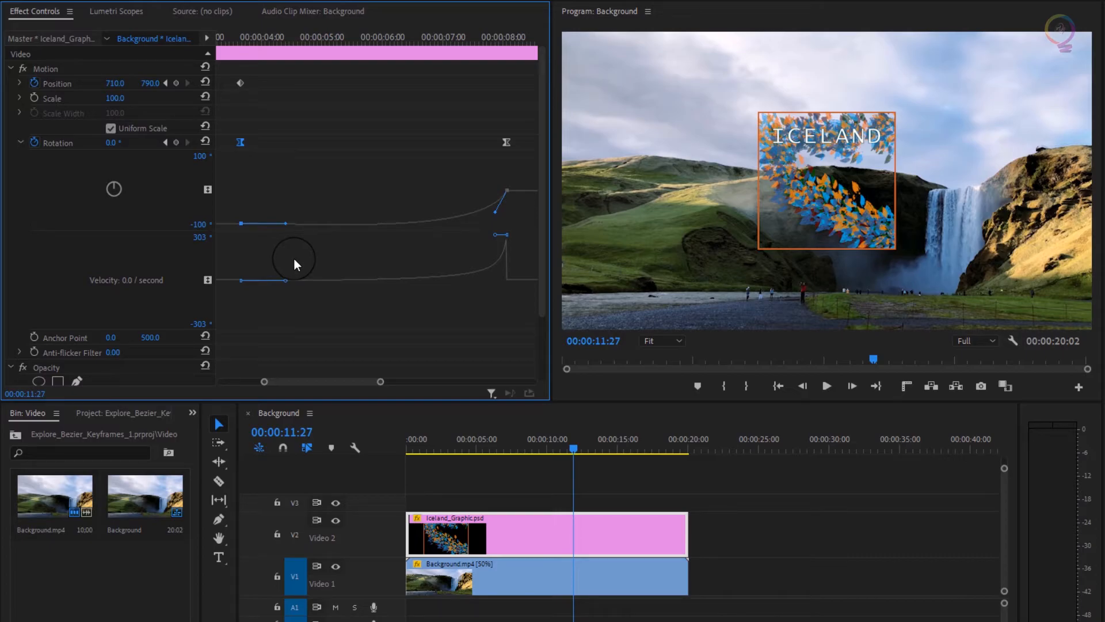
left_click(432, 448)
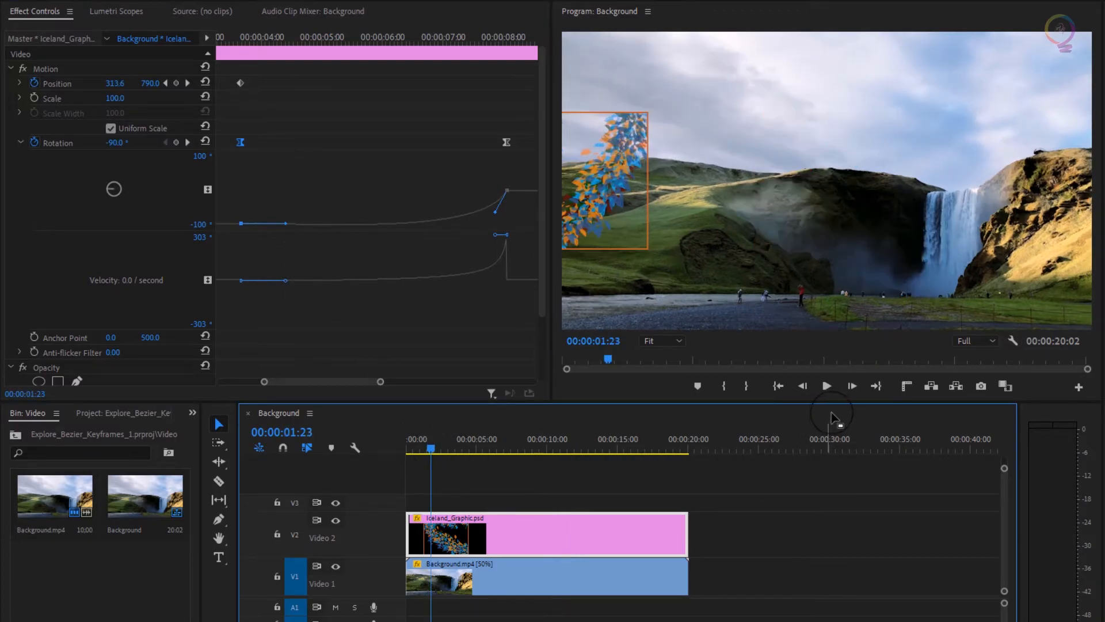
left_click(827, 386)
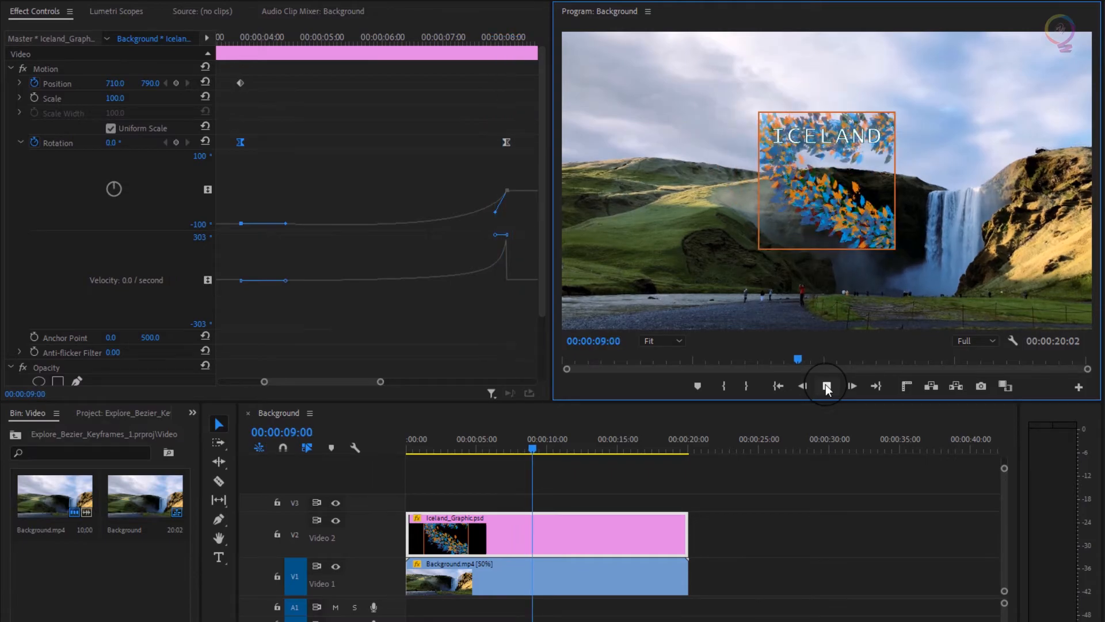
left_click(827, 387)
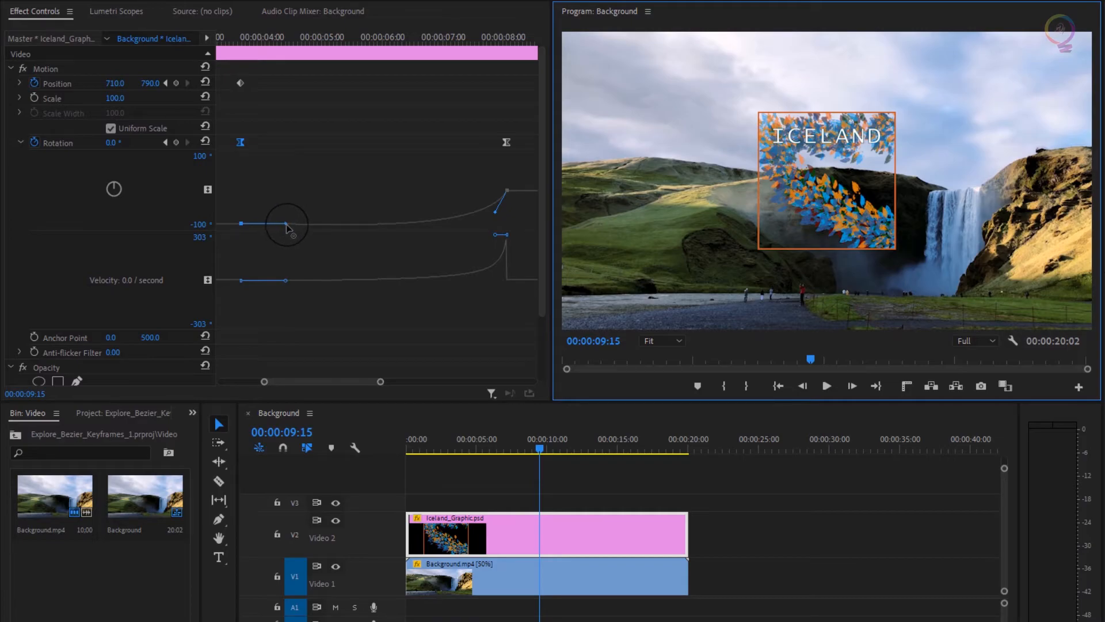
- Drag the first Rotation keyframe's speed handle far right, then replay from the start
left_click_drag(286, 225, 375, 227)
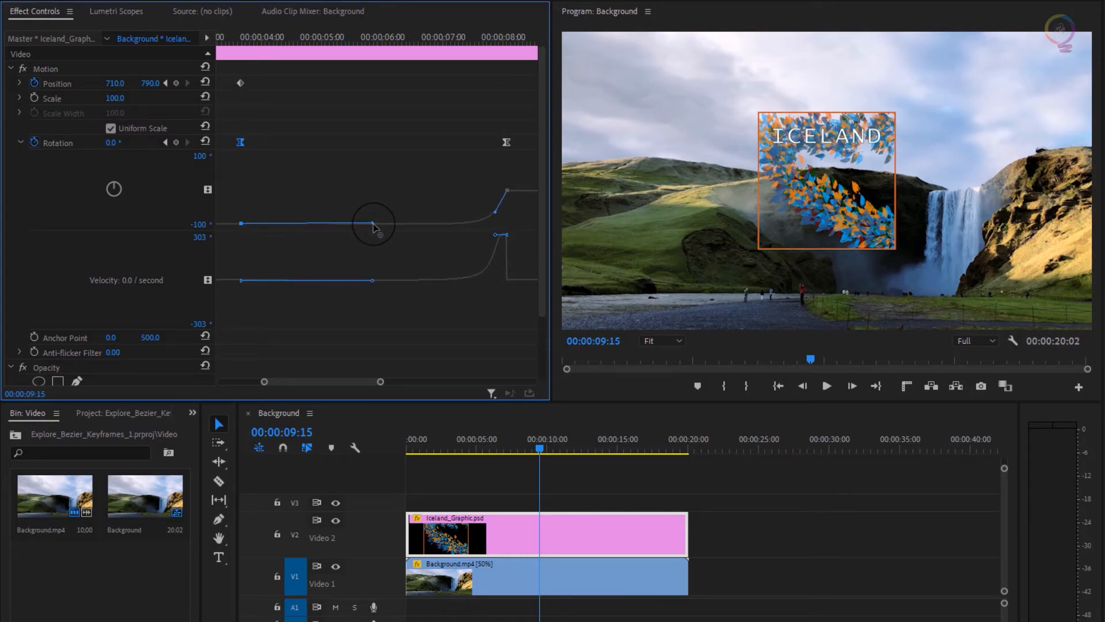
left_click_drag(373, 224, 374, 224)
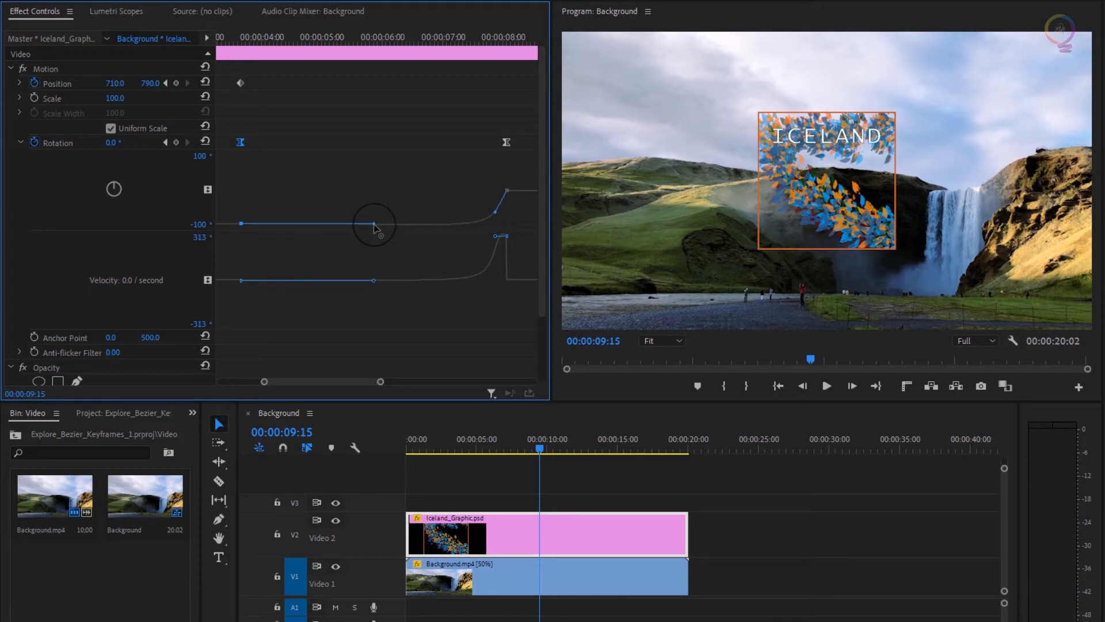
left_click(417, 440)
left_click(827, 393)
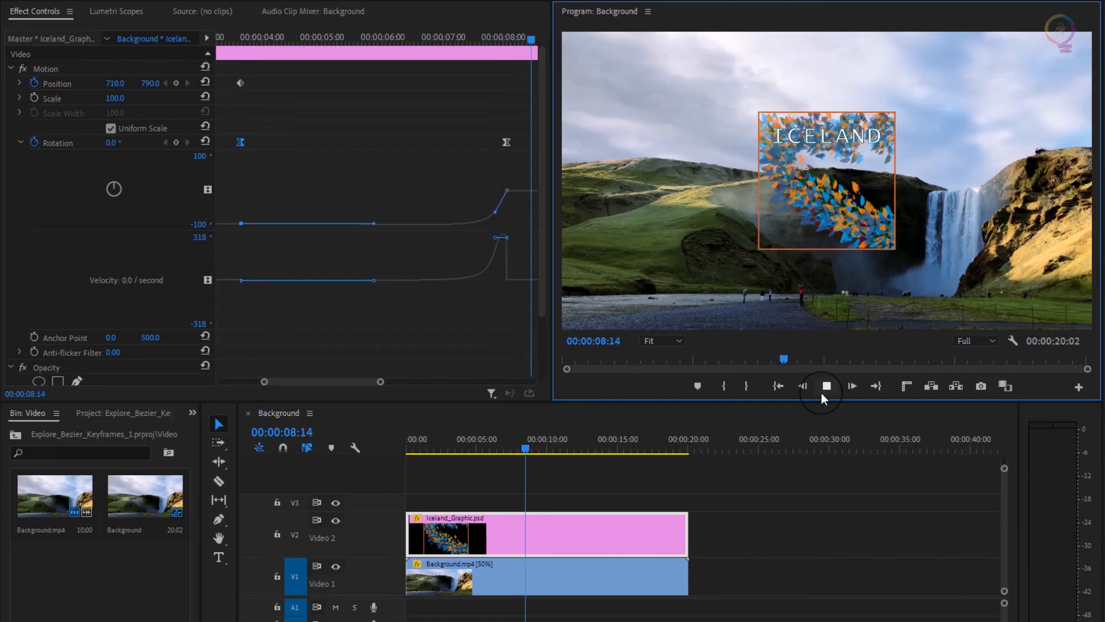
- Stop playback and drag the last Rotation keyframe's Bezier handle up-right, lowering the velocity peak to about 277/s
left_click(823, 389)
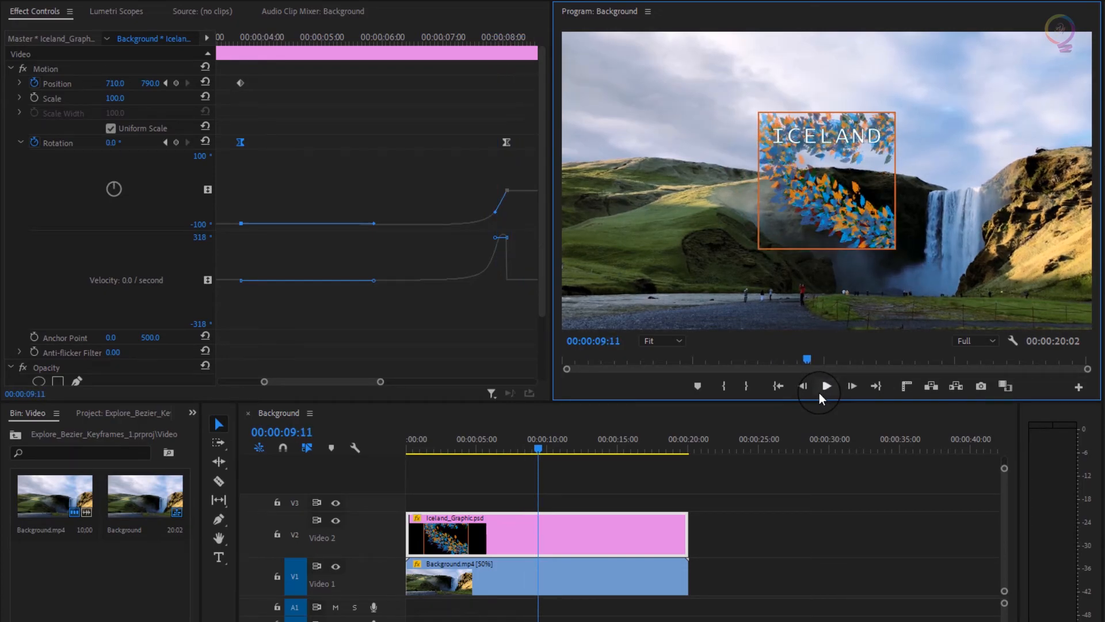
left_click(497, 218)
left_click_drag(497, 217, 505, 212)
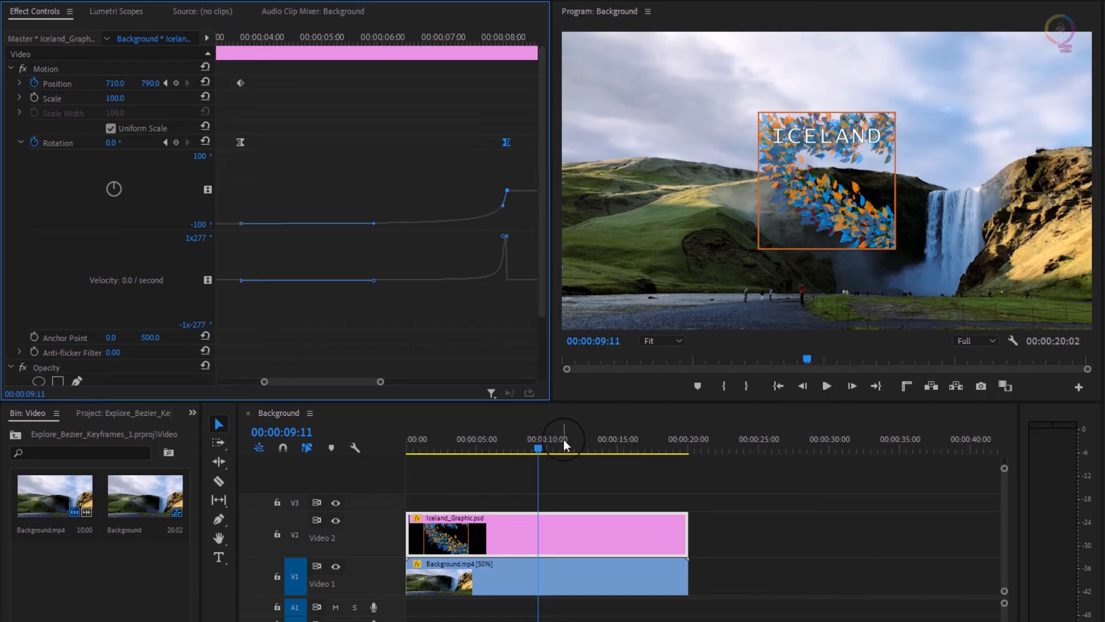
left_click(441, 441)
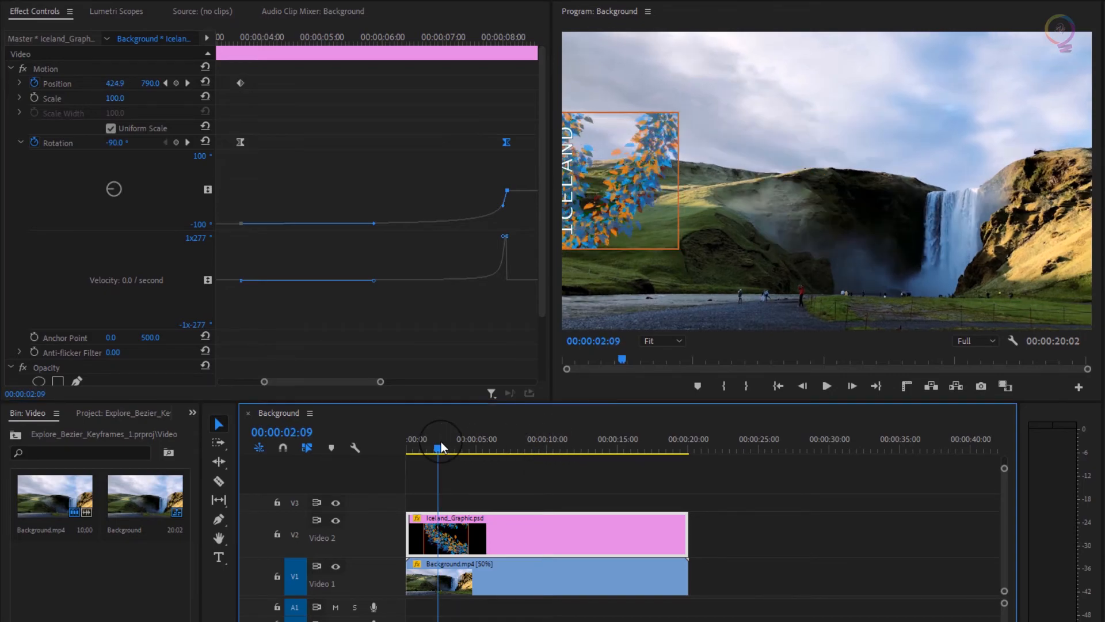
left_click(415, 449)
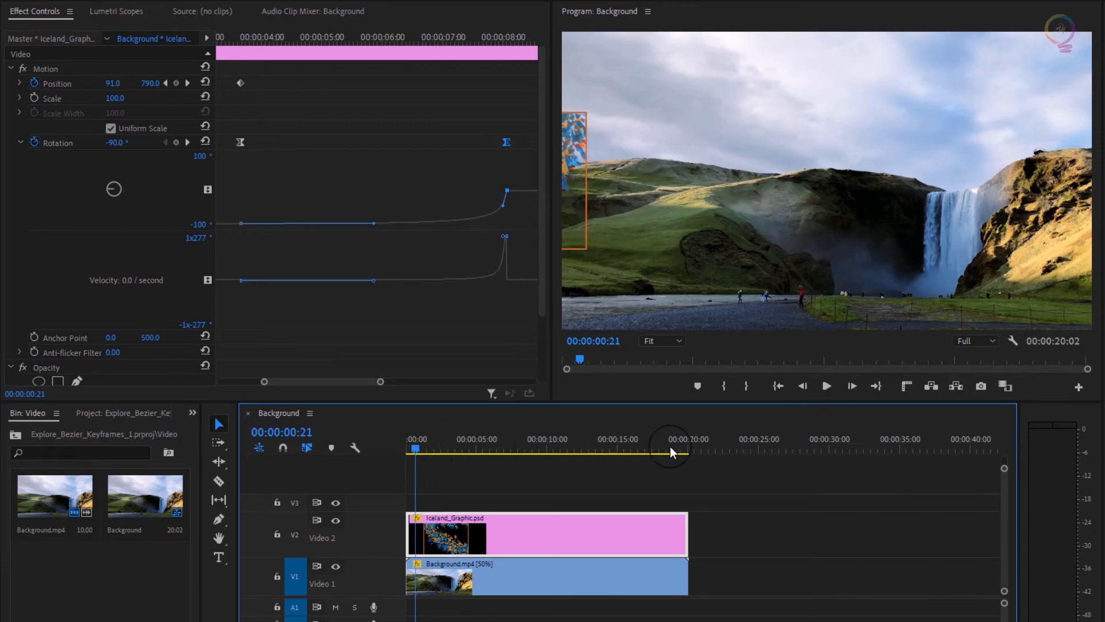
left_click(821, 389)
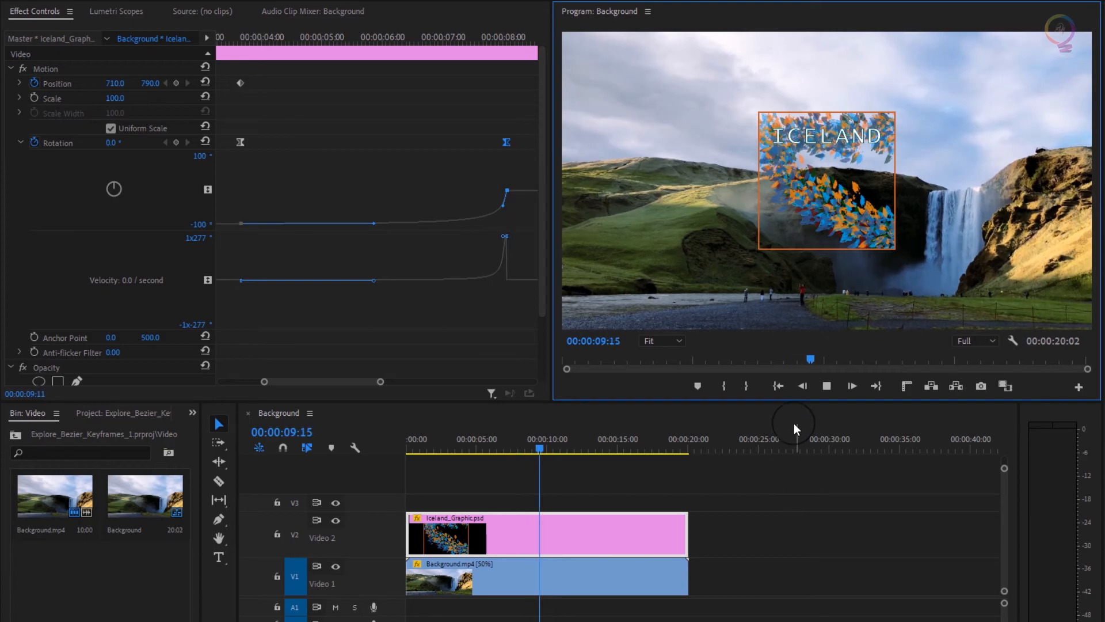
left_click(827, 387)
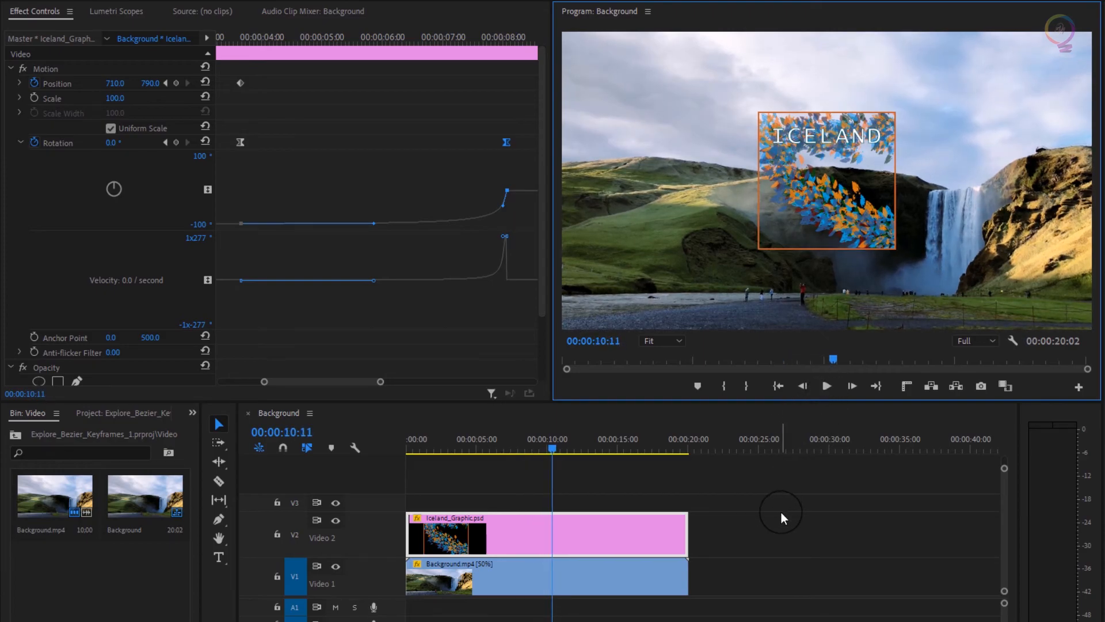